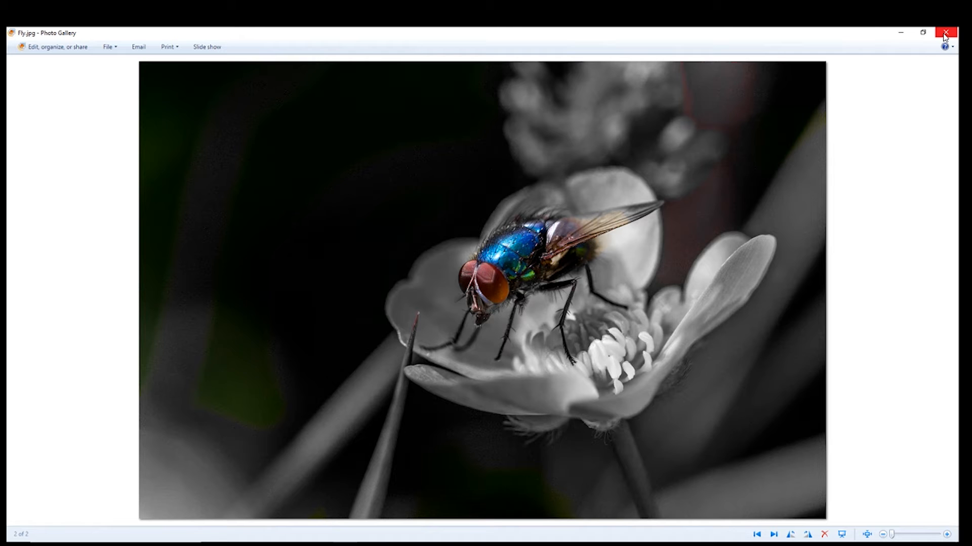
Close the Fly.jpg example photo and look through the Camera Raw Split Toning, HSL, Detail, Tone Curve and Basic settings
click(944, 34)
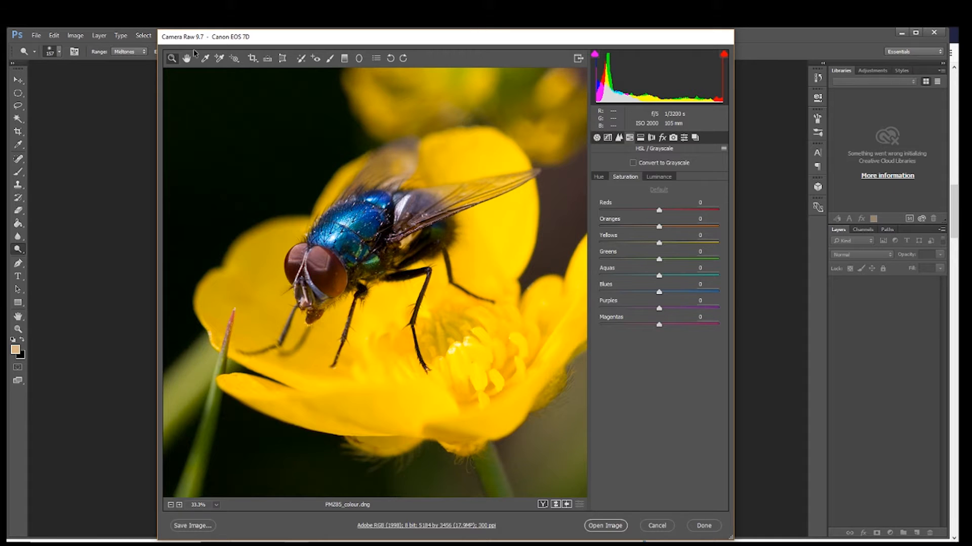
click(651, 138)
click(640, 138)
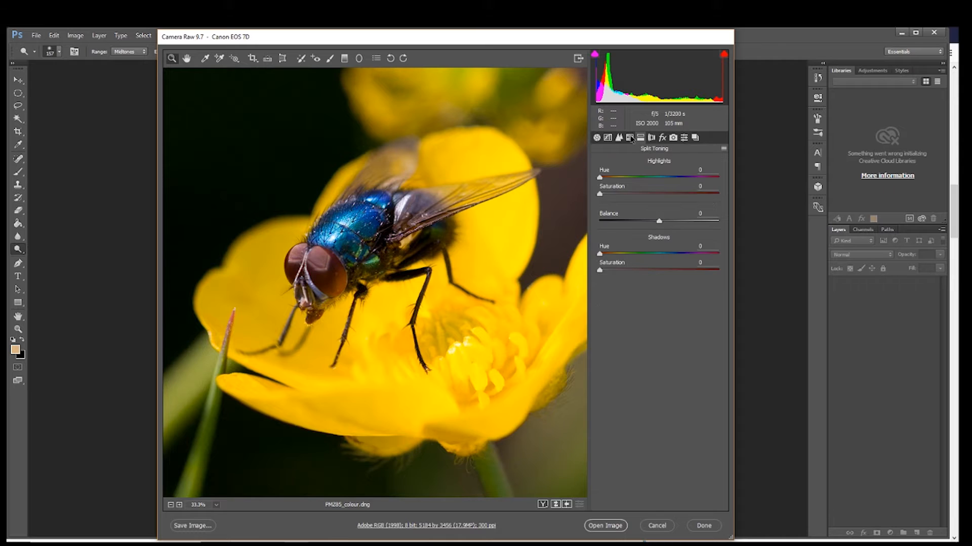
click(630, 138)
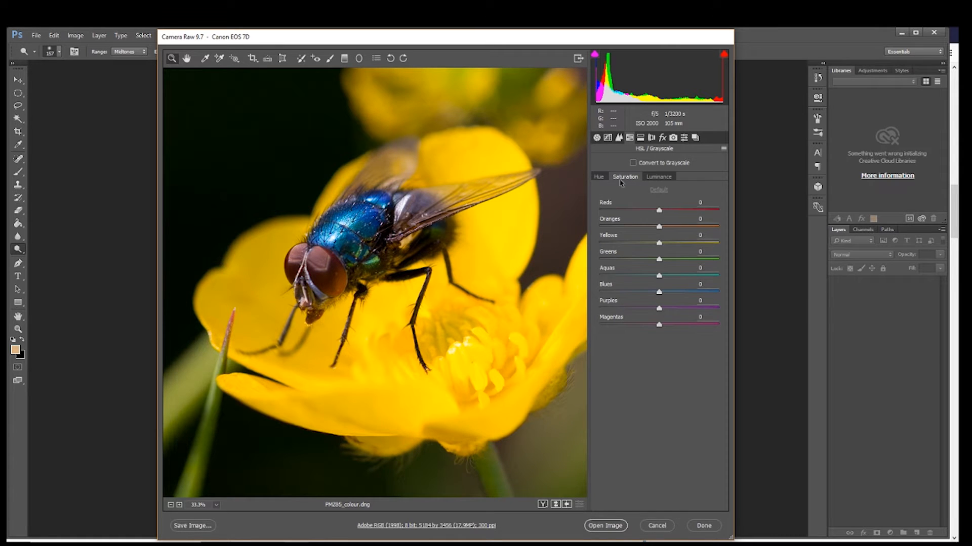
click(615, 138)
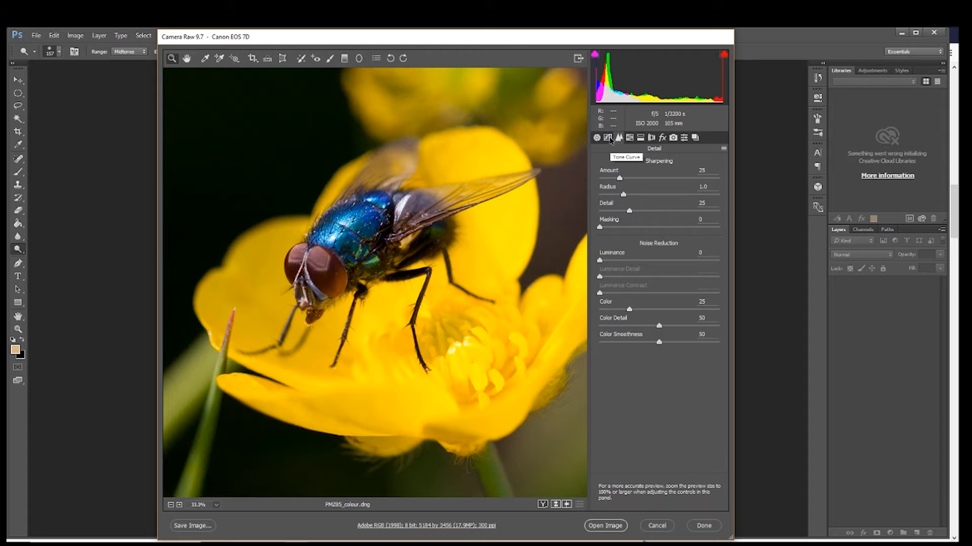
click(609, 139)
click(598, 140)
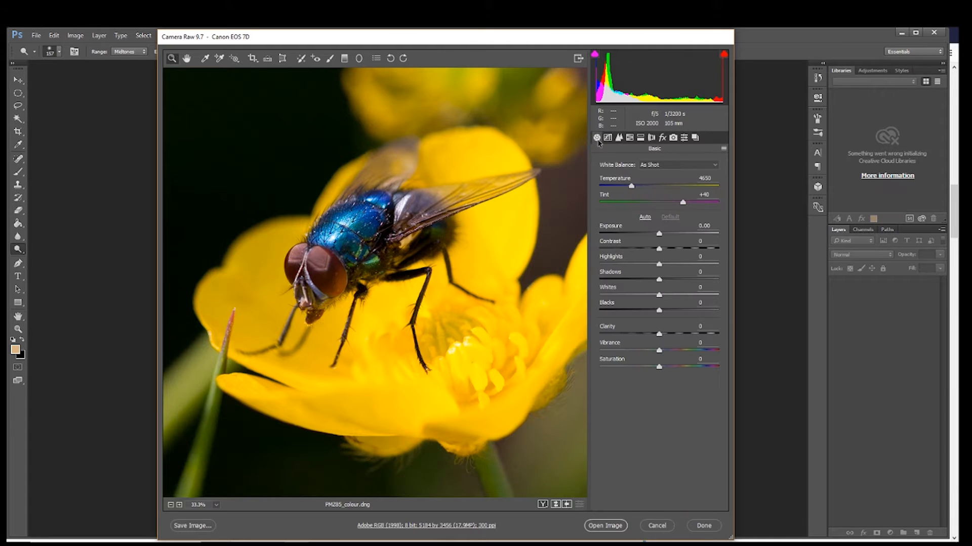
Set the HSL saturation of all eight colours, from Reds through Magentas, to -100
click(628, 139)
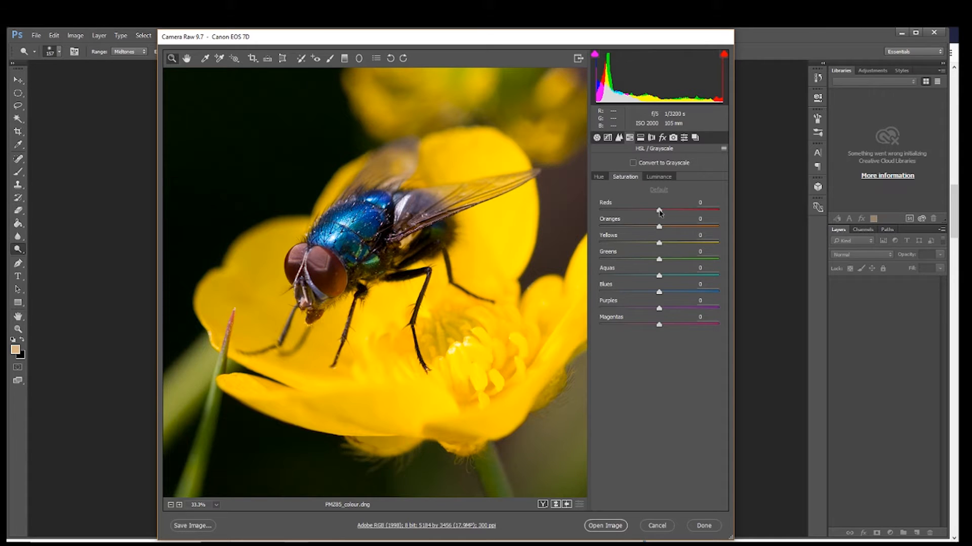
drag(659, 211, 599, 211)
drag(659, 227, 599, 227)
drag(659, 244, 599, 260)
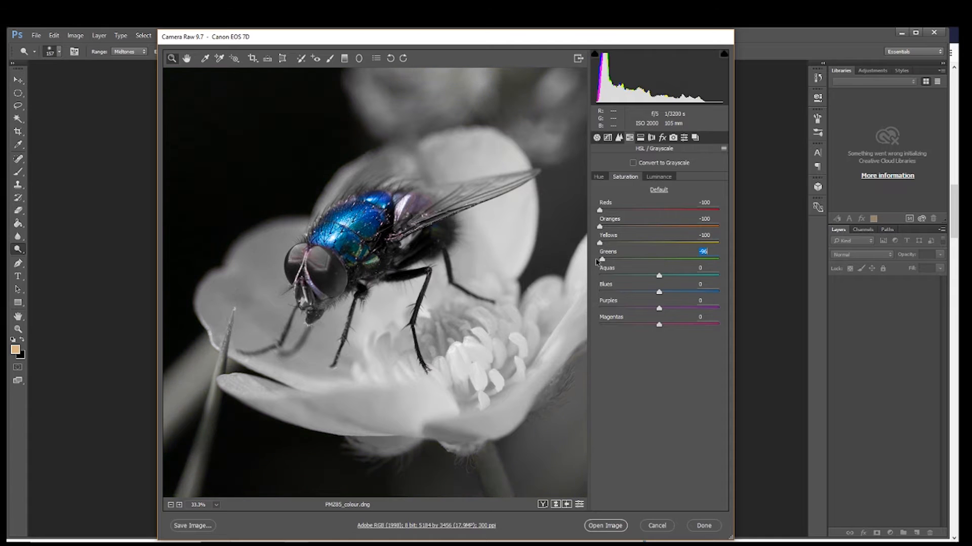
drag(659, 277, 592, 279)
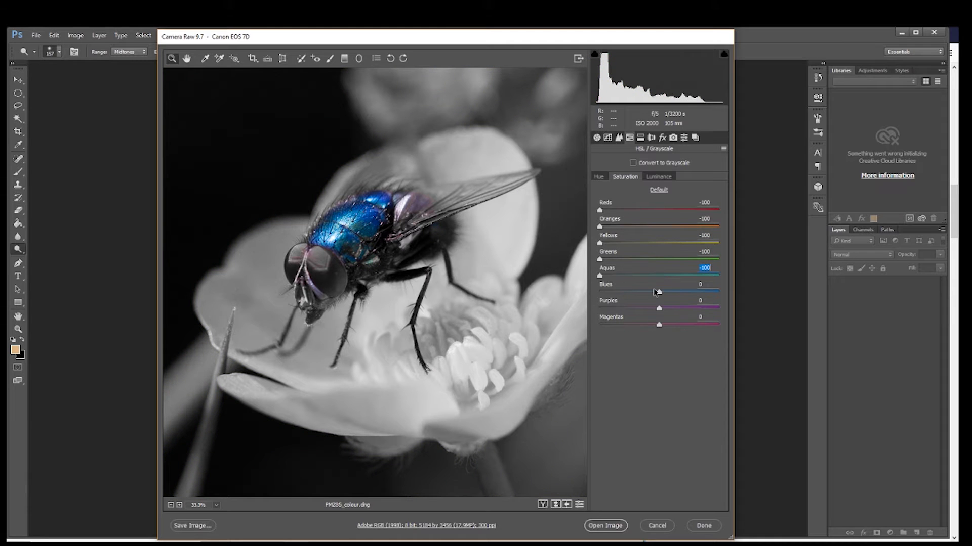
drag(660, 293, 585, 292)
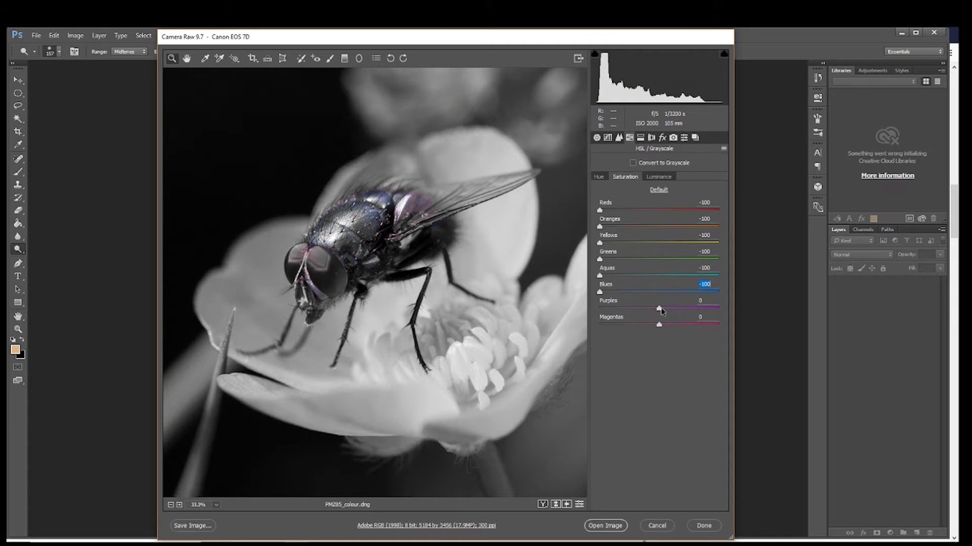
drag(659, 310, 597, 308)
drag(660, 325, 595, 324)
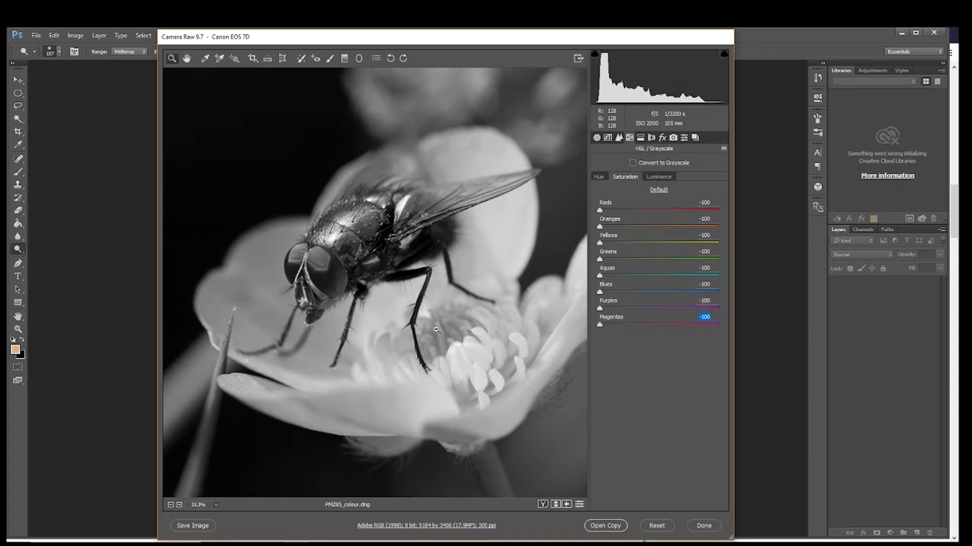
Bring colour back into the fly by setting the saturation of Reds to +68, Oranges to -78 and Blues to -24
alt+click(437, 330)
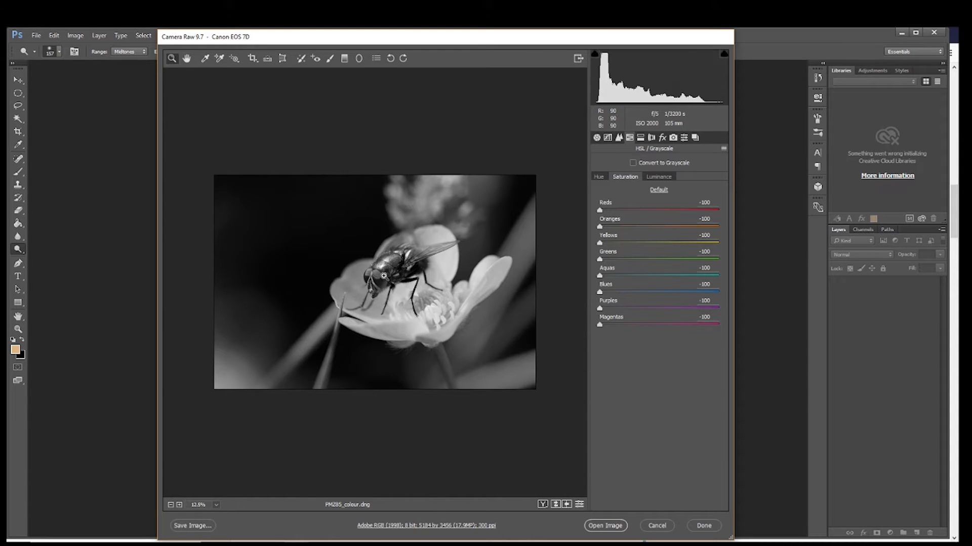
click(383, 277)
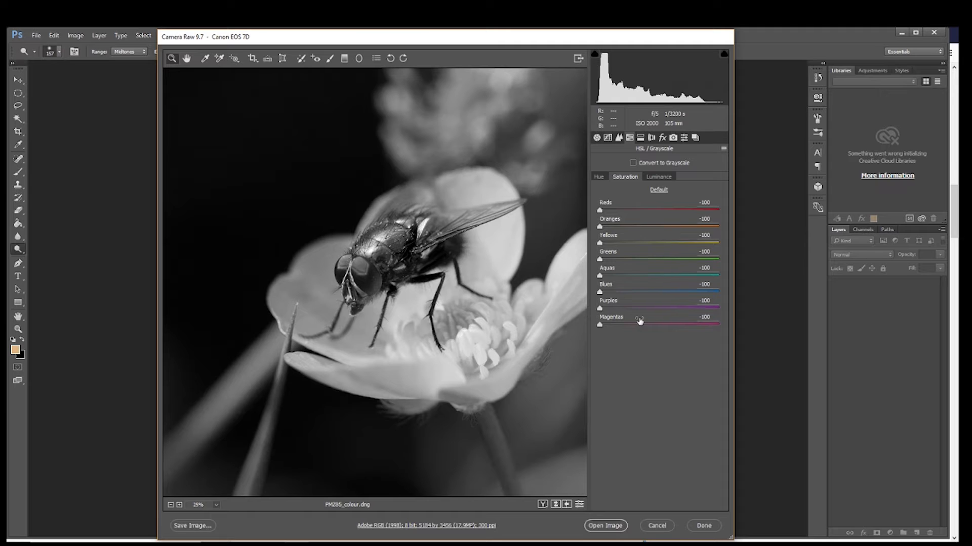
click(236, 61)
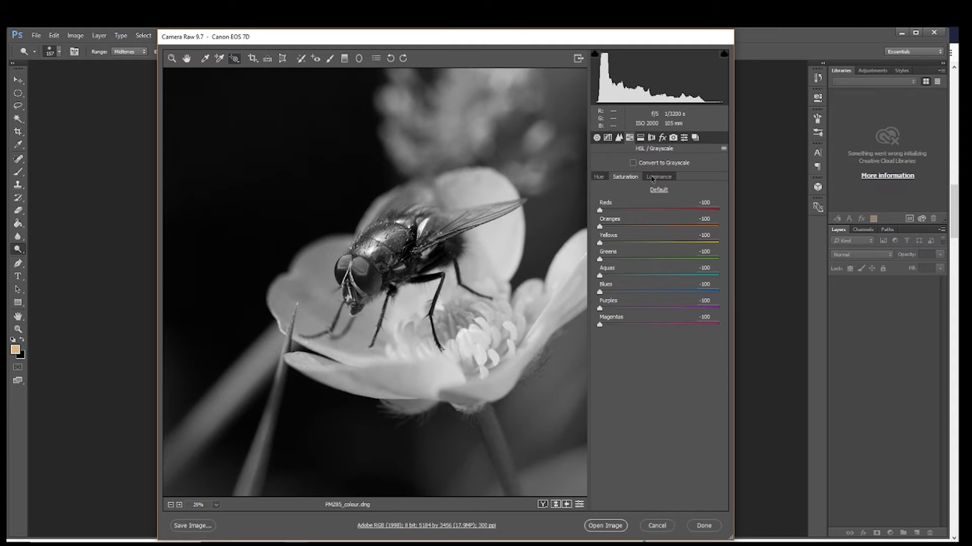
drag(600, 211, 702, 241)
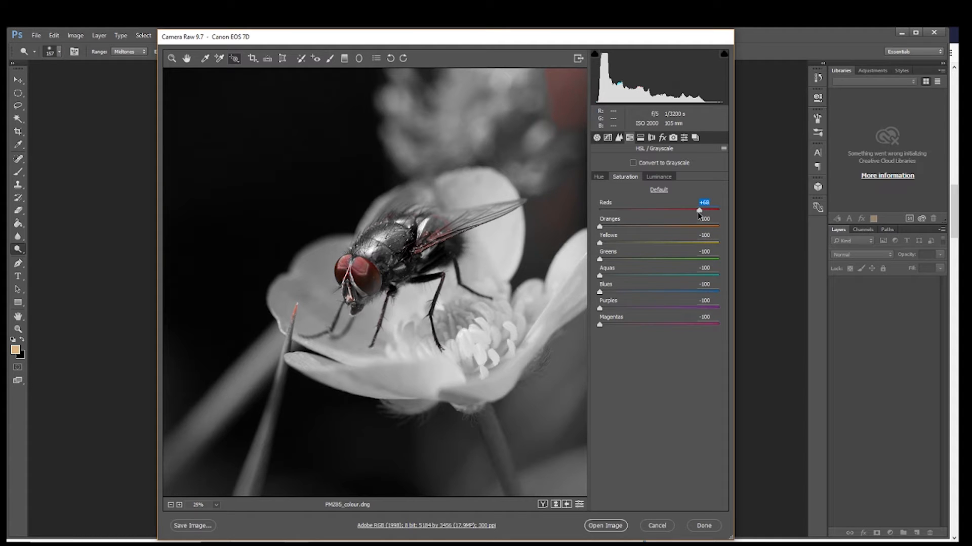
drag(601, 227, 613, 232)
drag(600, 293, 650, 293)
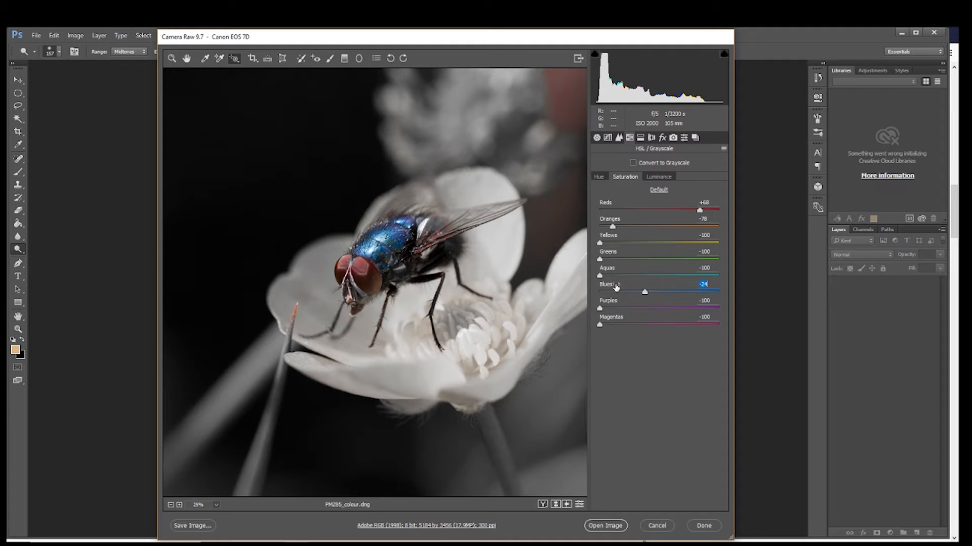
Set the saturation of Aquas to -66, Greens to +13, Purples to -33, Magentas to -34 and Blues to +2
drag(600, 276, 619, 280)
drag(601, 262, 668, 276)
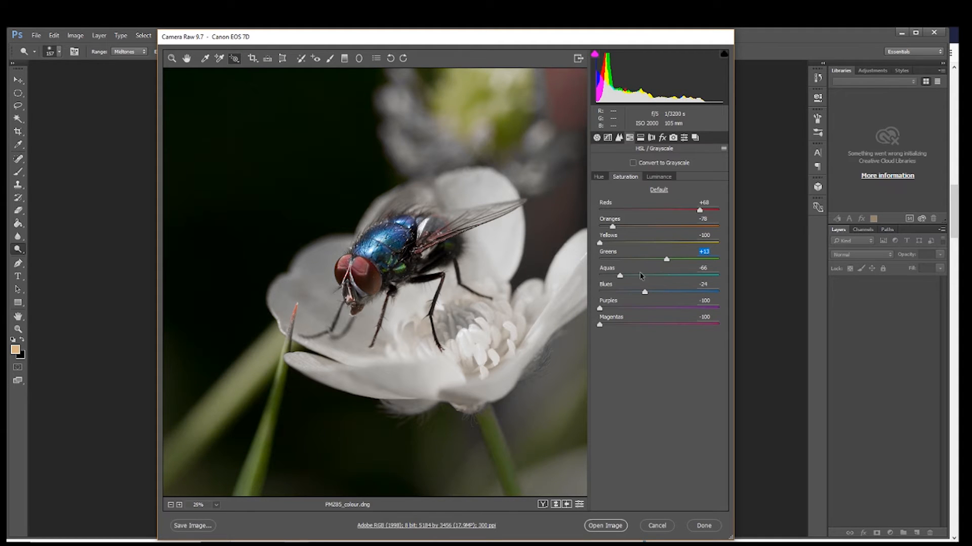
click(434, 225)
drag(600, 308, 637, 334)
drag(645, 294, 663, 297)
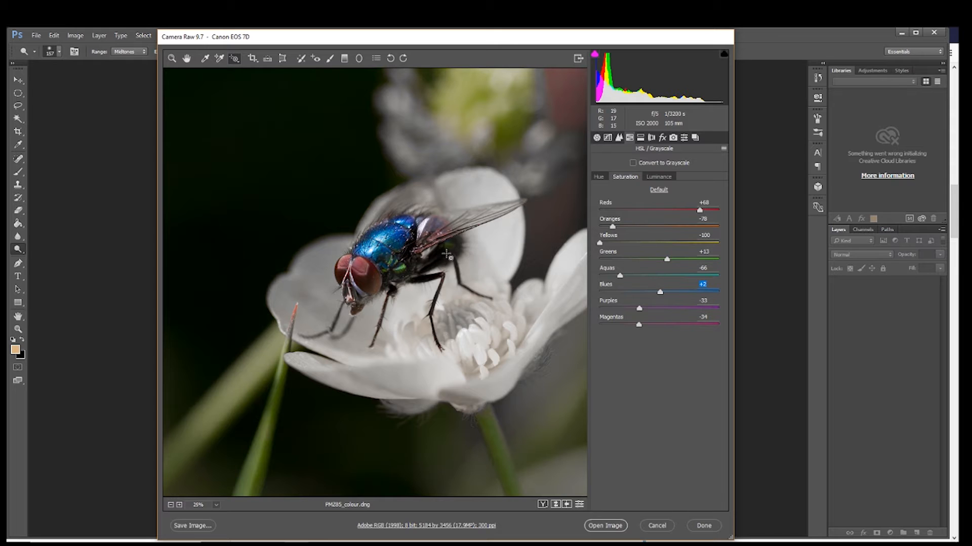
Adjust the saturation of Aquas to -65, Greens to +49 and Oranges to -16
click(620, 276)
drag(666, 258, 690, 268)
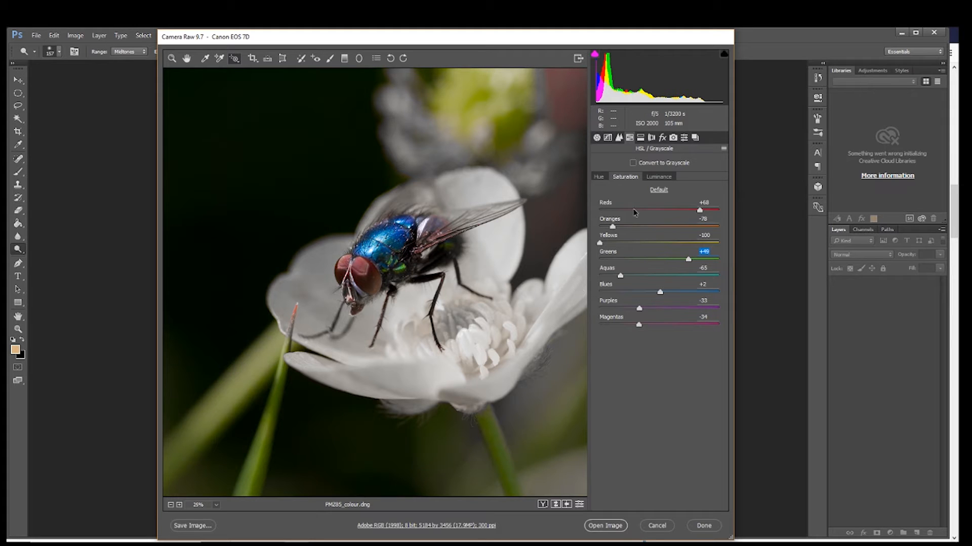
drag(612, 227, 639, 232)
drag(637, 232, 652, 234)
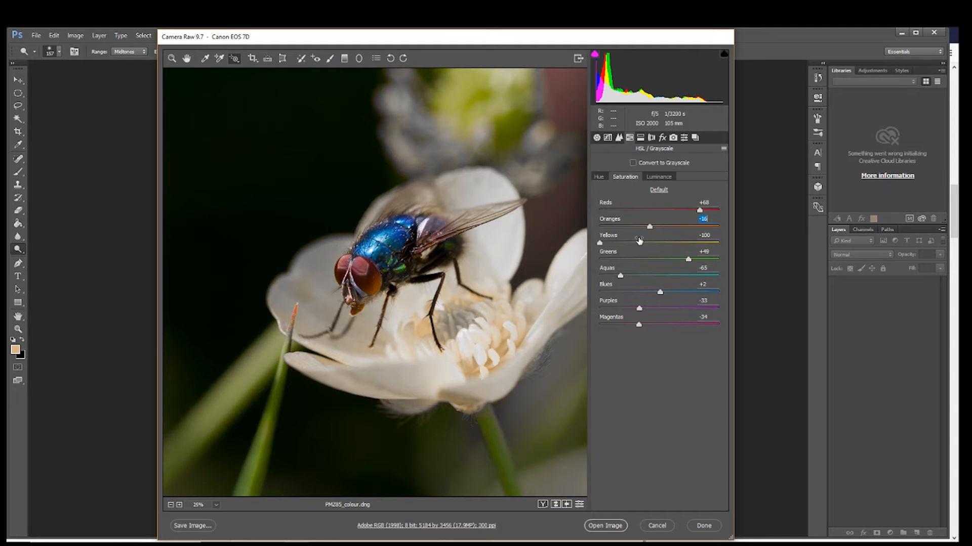
Strengthen the fly's colours by setting the saturation of Reds to +76, Aquas to -28, Blues to +46 and Greens to +71
drag(699, 211, 704, 210)
drag(622, 281, 666, 293)
drag(678, 292, 686, 292)
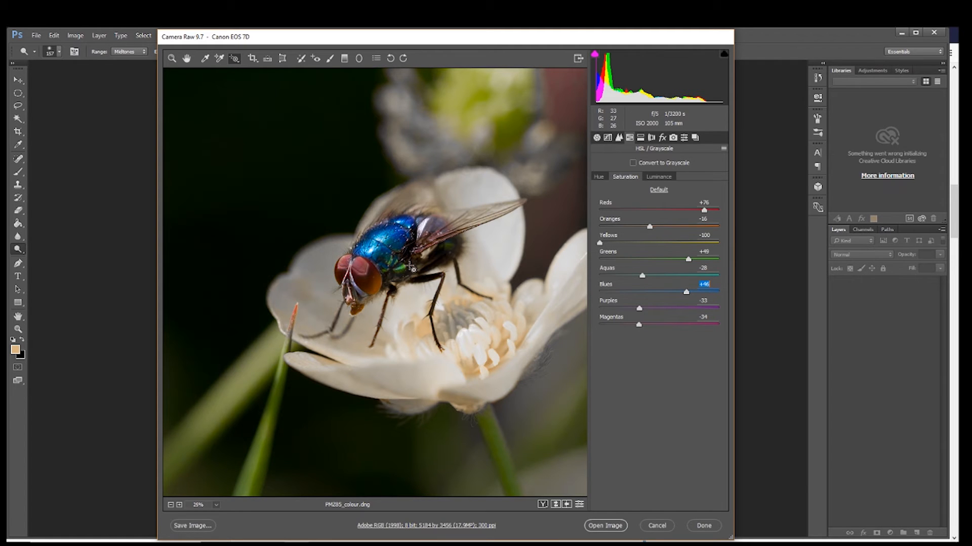
click(688, 259)
drag(688, 260, 702, 261)
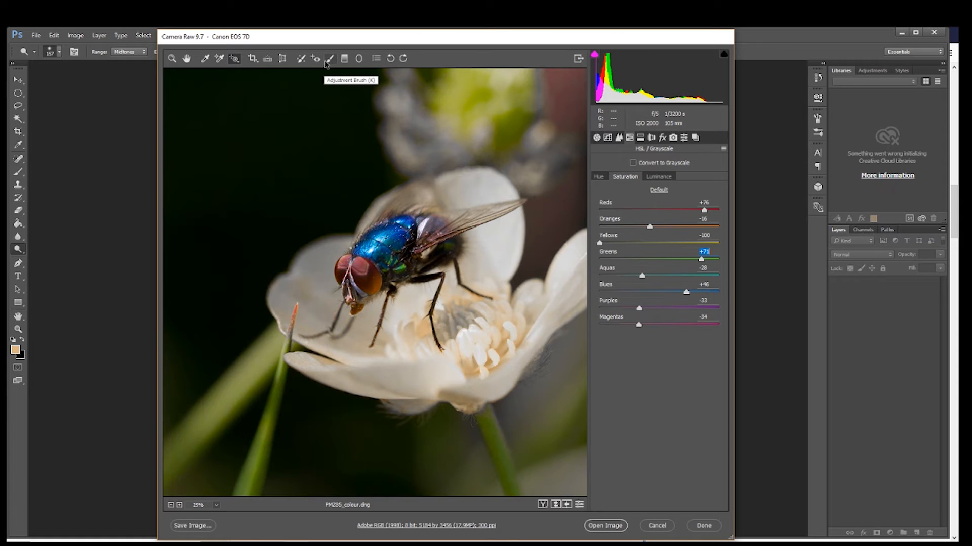
Paint with the Adjustment Brush at saturation -100 and size 5 over the grass blade, stems, flower and upper blossom, leaving the fly coloured
click(329, 59)
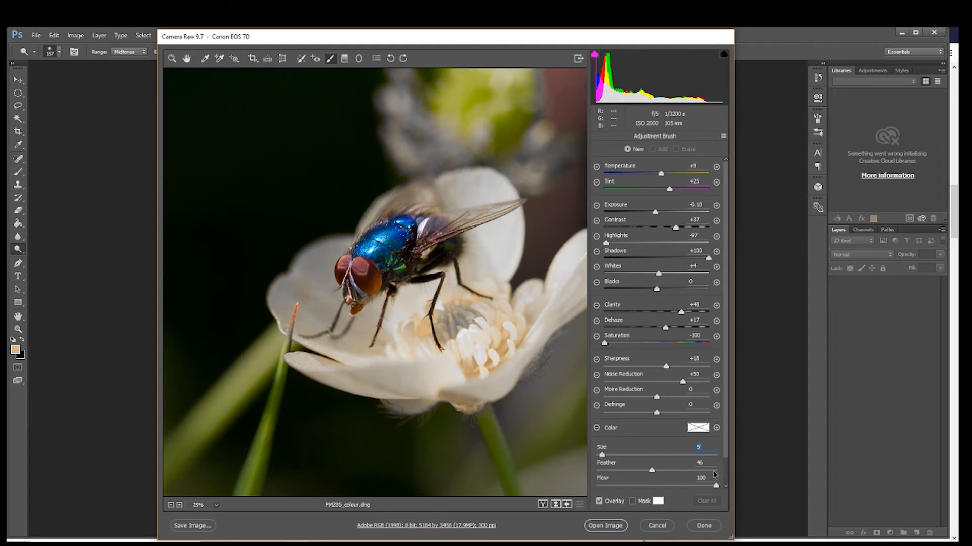
mouse_move(298, 301)
mouse_down()
mouse_move(288, 343)
mouse_move(288, 286)
mouse_move(273, 352)
mouse_move(321, 252)
mouse_move(300, 338)
mouse_move(255, 355)
mouse_move(225, 400)
mouse_move(219, 427)
mouse_move(284, 376)
mouse_move(279, 352)
mouse_move(237, 498)
mouse_move(251, 475)
mouse_up()
drag(178, 457, 177, 433)
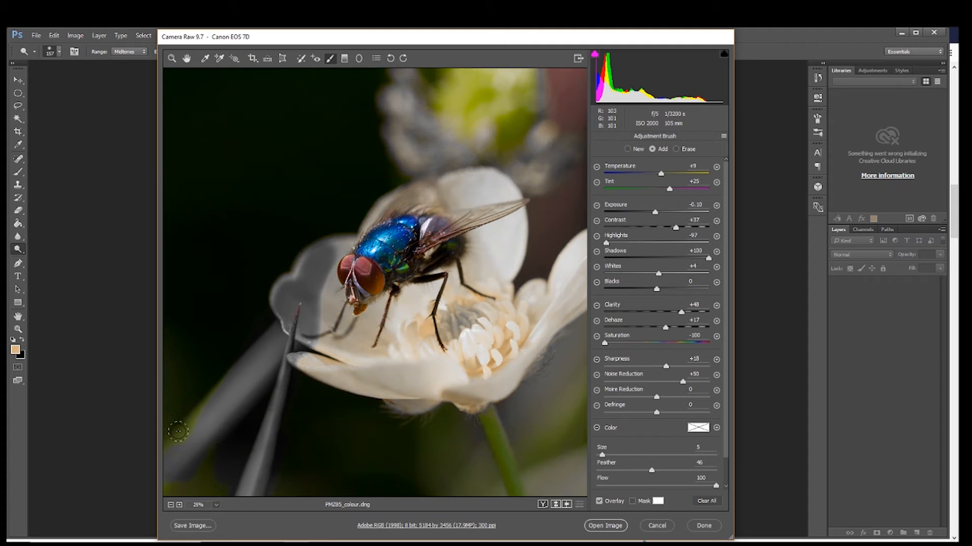
mouse_move(493, 405)
mouse_down()
mouse_move(542, 495)
mouse_move(506, 472)
mouse_move(531, 470)
mouse_move(512, 500)
mouse_move(542, 495)
mouse_move(544, 509)
mouse_move(562, 514)
mouse_move(483, 386)
mouse_move(490, 371)
mouse_move(449, 361)
mouse_move(462, 368)
mouse_move(435, 382)
mouse_move(420, 376)
mouse_move(395, 313)
mouse_move(373, 364)
mouse_move(380, 327)
mouse_move(365, 368)
mouse_move(343, 331)
mouse_move(319, 333)
mouse_move(359, 318)
mouse_move(354, 330)
mouse_move(291, 354)
mouse_move(357, 365)
mouse_move(279, 363)
mouse_move(411, 400)
mouse_move(306, 384)
mouse_move(379, 388)
mouse_move(365, 369)
mouse_move(389, 390)
mouse_move(459, 406)
mouse_move(428, 411)
mouse_move(424, 403)
mouse_move(506, 409)
mouse_move(445, 339)
mouse_move(415, 345)
mouse_move(426, 296)
mouse_move(457, 293)
mouse_move(413, 283)
mouse_move(491, 293)
mouse_move(469, 328)
mouse_move(459, 278)
mouse_move(389, 313)
mouse_move(401, 343)
mouse_move(494, 358)
mouse_move(511, 334)
mouse_move(469, 344)
mouse_move(469, 377)
mouse_move(565, 264)
mouse_move(550, 336)
mouse_move(499, 424)
mouse_move(542, 388)
mouse_move(515, 446)
mouse_move(506, 430)
mouse_move(466, 486)
mouse_move(504, 440)
mouse_move(582, 507)
mouse_move(426, 427)
mouse_up()
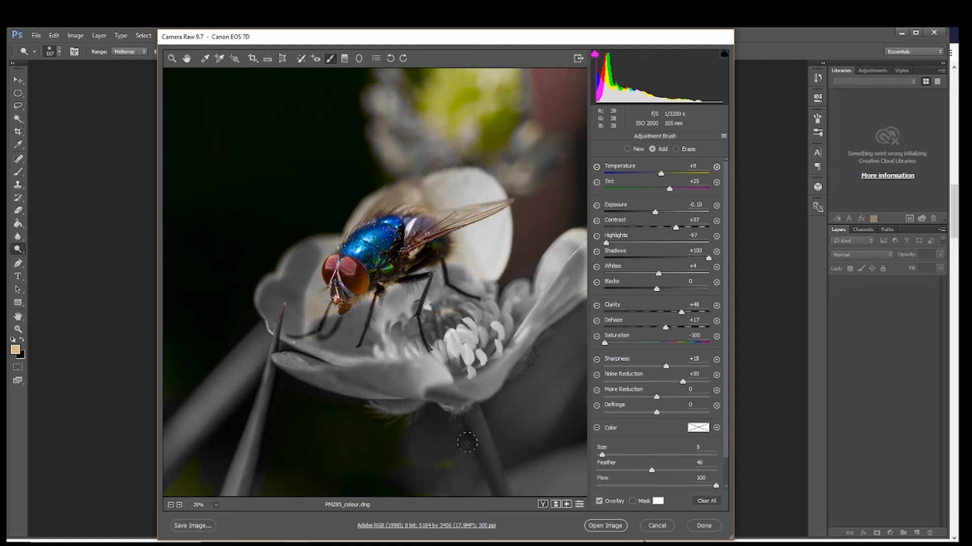
mouse_move(494, 71)
mouse_down()
mouse_move(442, 91)
mouse_move(451, 141)
mouse_move(528, 145)
mouse_move(481, 116)
mouse_move(466, 81)
mouse_move(436, 76)
mouse_move(512, 75)
mouse_move(332, 74)
mouse_move(461, 120)
mouse_move(394, 84)
mouse_move(439, 158)
mouse_move(388, 162)
mouse_move(470, 152)
mouse_move(397, 183)
mouse_move(412, 188)
mouse_move(350, 202)
mouse_move(475, 184)
mouse_move(428, 195)
mouse_move(493, 194)
mouse_move(470, 194)
mouse_move(457, 219)
mouse_move(505, 206)
mouse_move(472, 225)
mouse_move(439, 220)
mouse_move(496, 232)
mouse_move(513, 185)
mouse_move(521, 188)
mouse_move(453, 269)
mouse_move(517, 235)
mouse_move(498, 278)
mouse_move(560, 231)
mouse_move(581, 245)
mouse_move(520, 322)
mouse_move(579, 312)
mouse_move(566, 325)
mouse_move(581, 323)
mouse_move(572, 398)
mouse_move(589, 430)
mouse_move(586, 397)
mouse_move(575, 476)
mouse_move(591, 74)
mouse_move(560, 232)
mouse_move(585, 203)
mouse_move(489, 292)
mouse_move(507, 305)
mouse_move(590, 182)
mouse_move(460, 331)
mouse_move(440, 385)
mouse_up()
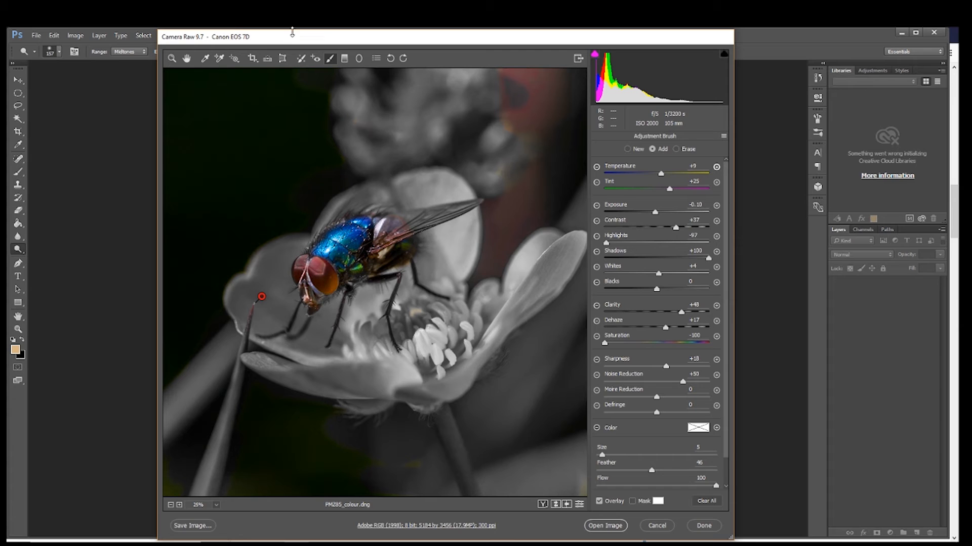
Brush away the remaining colour along the photo's right edge and across its lower-right background using the Adjustment Brush at saturation -100
click(173, 59)
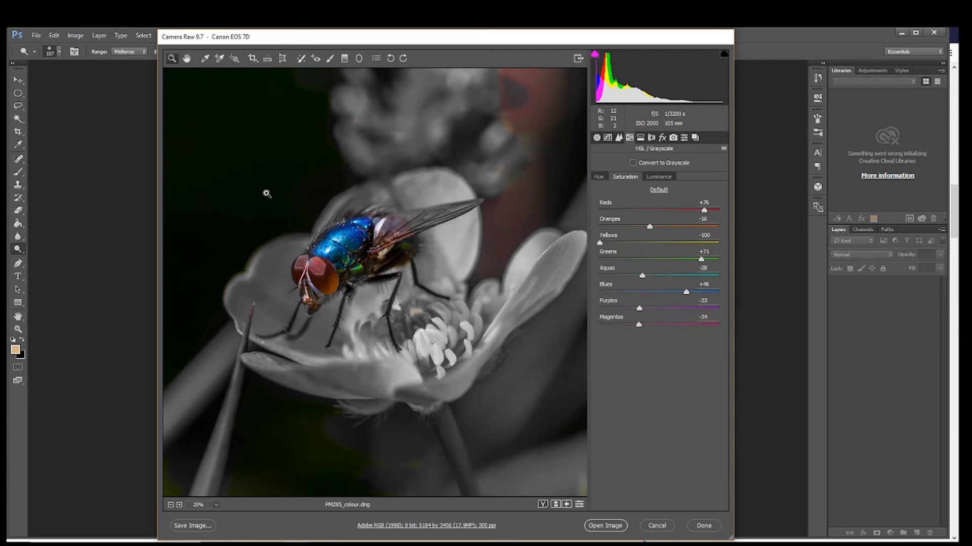
key(alt)
alt+click(294, 209)
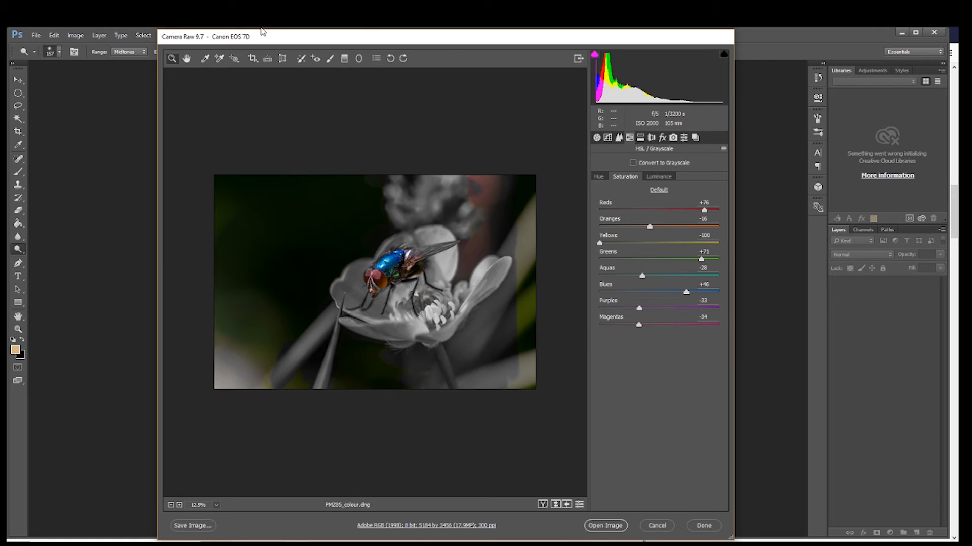
click(330, 58)
drag(530, 302, 535, 216)
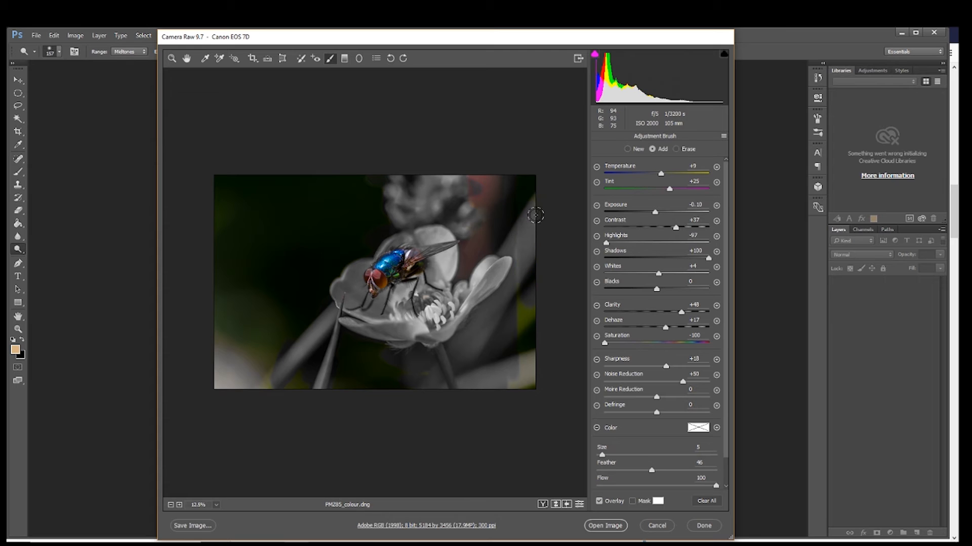
mouse_move(514, 260)
mouse_down()
mouse_move(529, 350)
mouse_move(517, 400)
mouse_move(531, 386)
mouse_move(540, 364)
mouse_move(510, 381)
mouse_move(523, 384)
mouse_move(516, 316)
mouse_move(527, 350)
mouse_move(519, 336)
mouse_move(496, 373)
mouse_move(510, 398)
mouse_move(501, 382)
mouse_move(446, 384)
mouse_up()
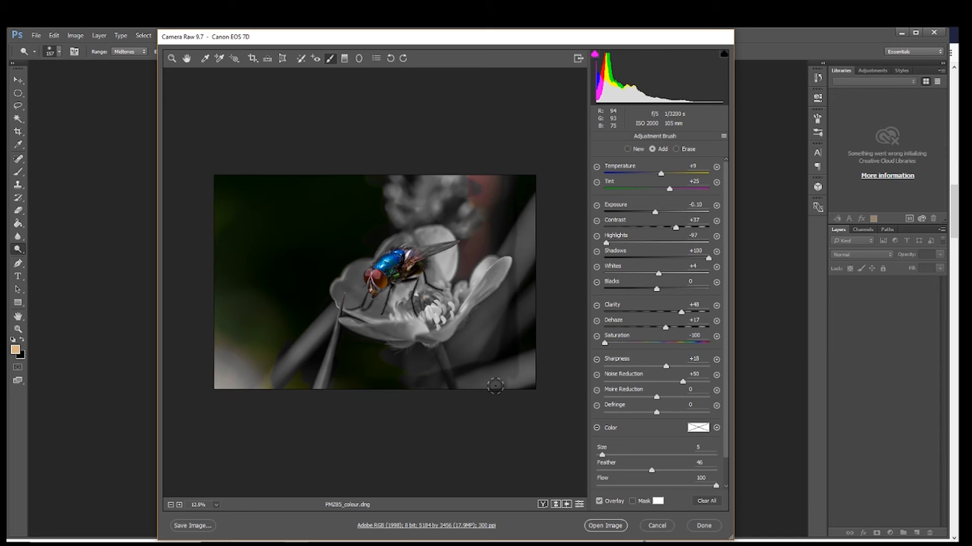
mouse_move(482, 341)
mouse_down()
mouse_move(402, 374)
mouse_move(486, 381)
mouse_move(541, 362)
mouse_move(528, 374)
mouse_move(518, 360)
mouse_move(511, 403)
mouse_move(524, 382)
mouse_up()
Desaturate the leftover colour in the left background, the upper-right corner and the areas around and below the flower with the same brush
mouse_move(284, 365)
mouse_down()
mouse_move(256, 374)
mouse_move(233, 302)
mouse_move(231, 345)
mouse_move(272, 354)
mouse_move(286, 392)
mouse_up()
mouse_move(191, 359)
mouse_down()
mouse_move(218, 277)
mouse_move(221, 366)
mouse_move(245, 211)
mouse_move(226, 269)
mouse_move(226, 175)
mouse_up()
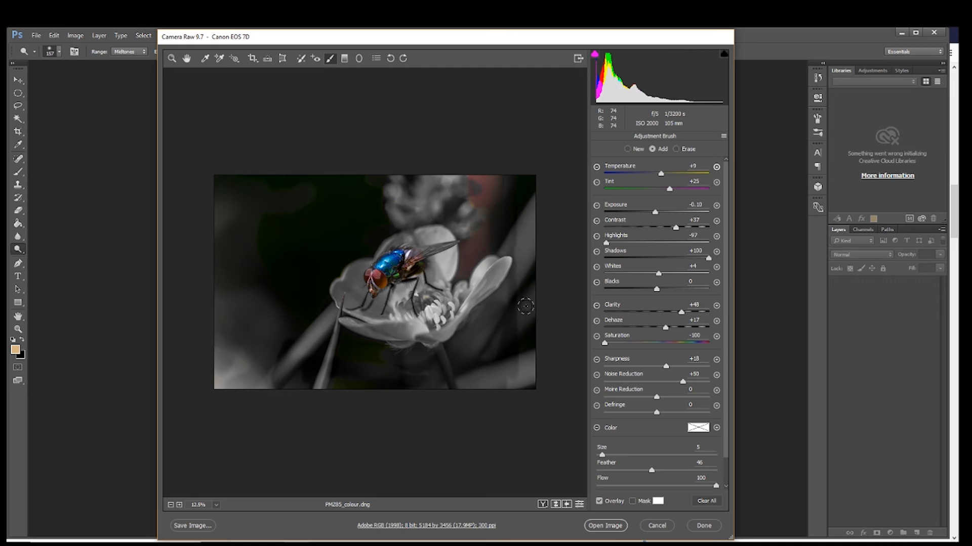
mouse_move(511, 323)
mouse_down()
mouse_move(512, 393)
mouse_move(517, 387)
mouse_up()
mouse_move(510, 161)
mouse_down()
mouse_move(480, 210)
mouse_move(508, 184)
mouse_move(472, 179)
mouse_move(501, 180)
mouse_move(473, 188)
mouse_move(479, 221)
mouse_move(483, 197)
mouse_move(500, 183)
mouse_move(368, 181)
mouse_move(468, 172)
mouse_move(490, 200)
mouse_move(490, 187)
mouse_move(504, 183)
mouse_move(483, 184)
mouse_move(487, 222)
mouse_move(480, 190)
mouse_move(504, 205)
mouse_move(482, 197)
mouse_move(506, 224)
mouse_move(465, 187)
mouse_move(462, 208)
mouse_move(454, 197)
mouse_move(253, 204)
mouse_move(423, 177)
mouse_move(531, 177)
mouse_up()
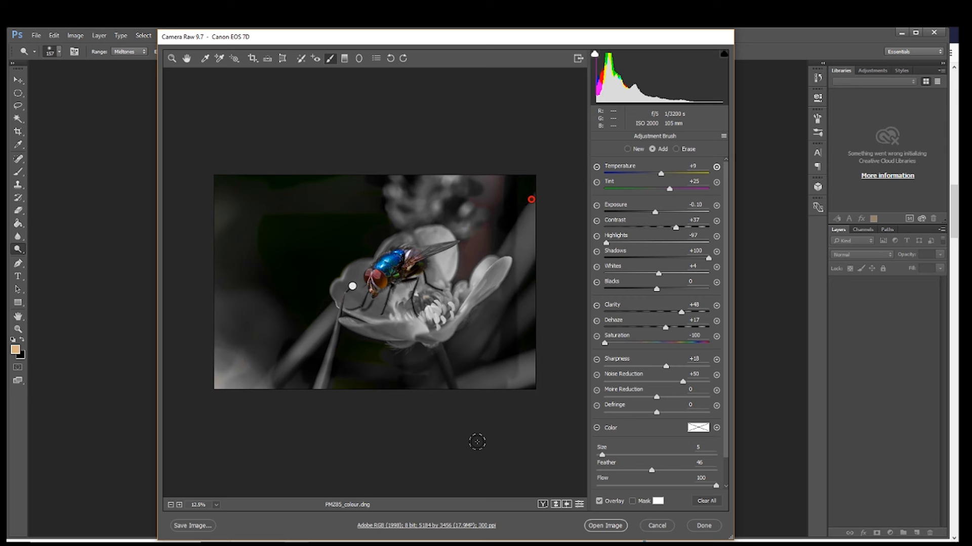
mouse_move(423, 304)
mouse_down()
mouse_move(446, 333)
mouse_move(449, 308)
mouse_move(493, 301)
mouse_move(440, 336)
mouse_move(452, 308)
mouse_move(410, 342)
mouse_move(492, 262)
mouse_move(435, 327)
mouse_move(380, 332)
mouse_move(406, 303)
mouse_move(405, 333)
mouse_move(379, 337)
mouse_move(340, 331)
mouse_move(369, 330)
mouse_move(347, 320)
mouse_move(325, 325)
mouse_up()
mouse_move(435, 353)
mouse_down()
mouse_move(333, 309)
mouse_move(280, 369)
mouse_move(222, 350)
mouse_move(255, 377)
mouse_up()
mouse_move(516, 378)
mouse_down()
mouse_move(522, 402)
mouse_move(512, 384)
mouse_move(487, 388)
mouse_up()
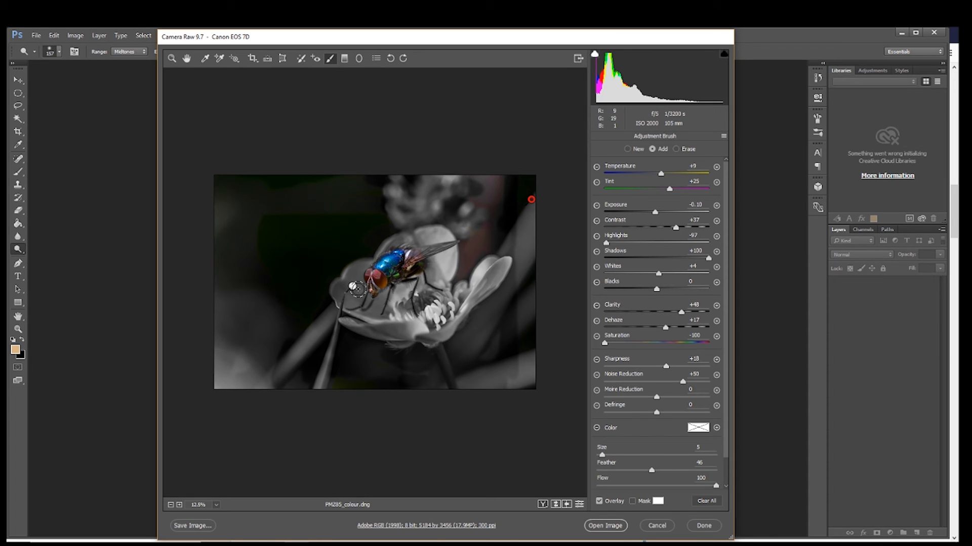
Inspect the adjustment pins beside the petal and near the photo's right edge, and leave the Adjustment Brush
click(353, 287)
click(532, 200)
mouse_move(351, 287)
click(185, 63)
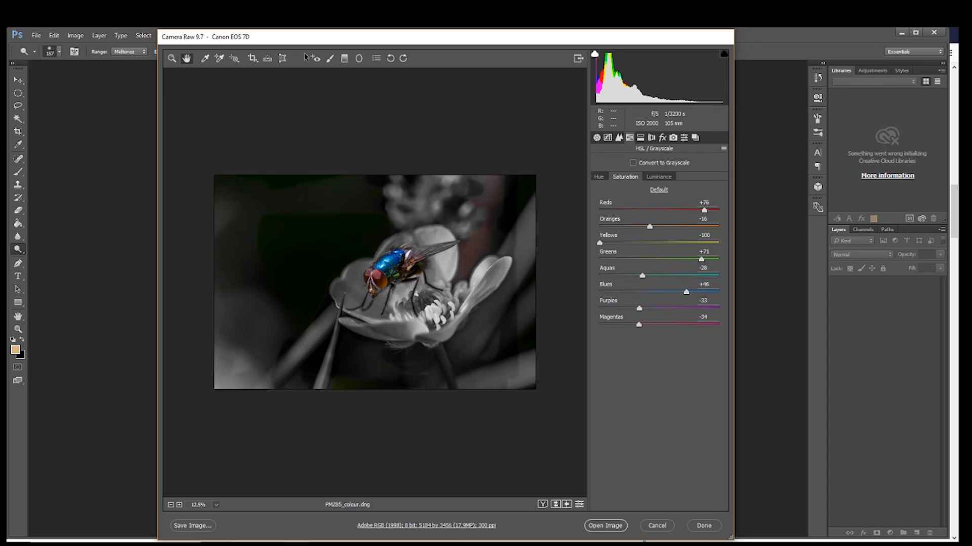
Crop the photo to about 4752 by 2928 pixels, trimming the top, left and bottom edges, and open it in Photoshop
click(253, 59)
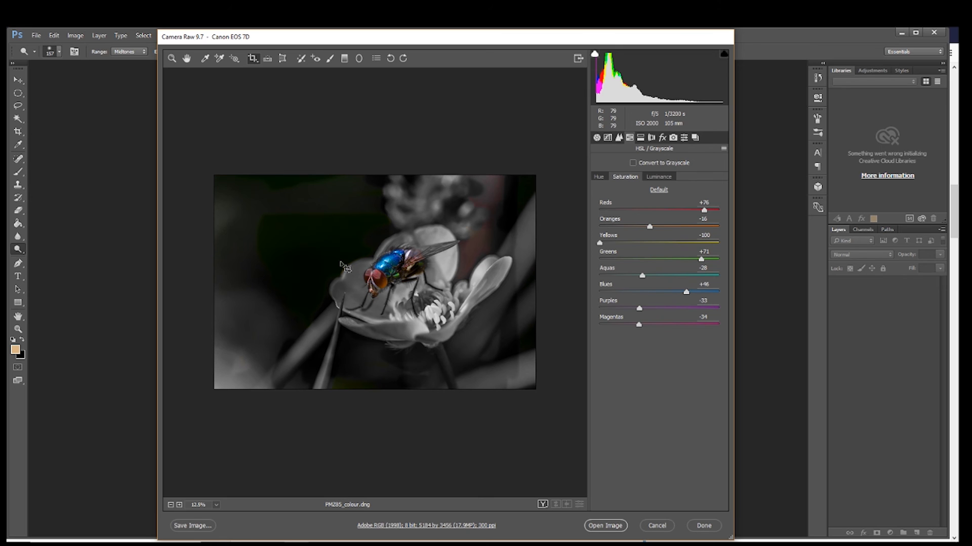
drag(240, 196, 535, 377)
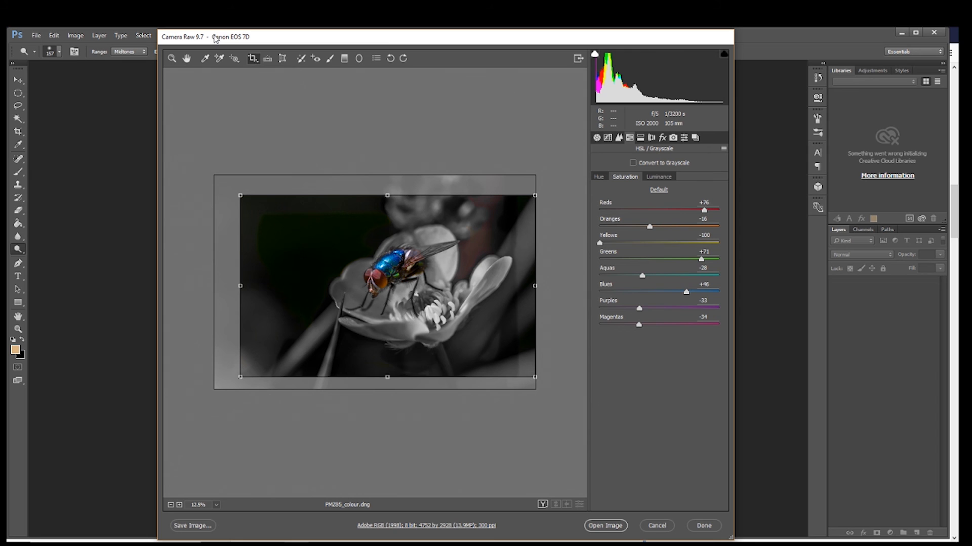
click(187, 59)
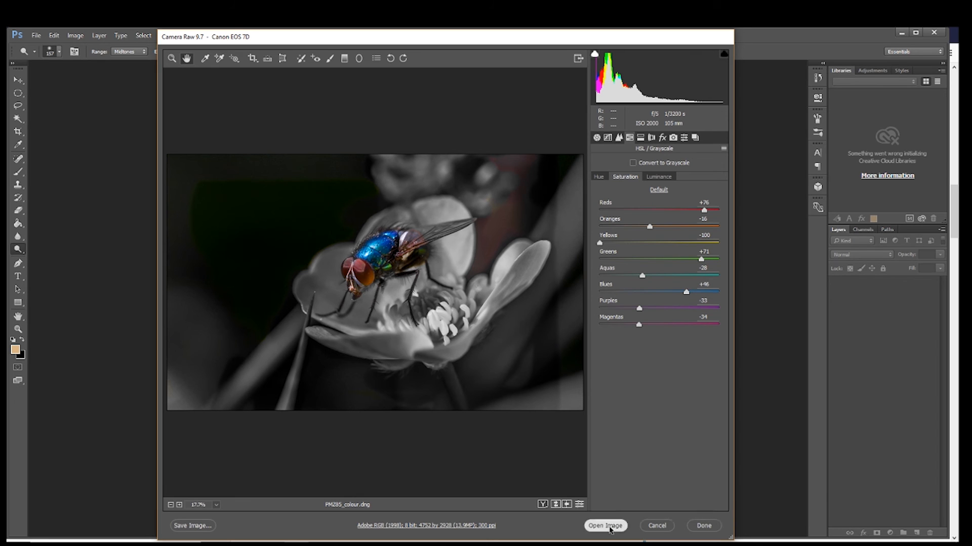
click(603, 527)
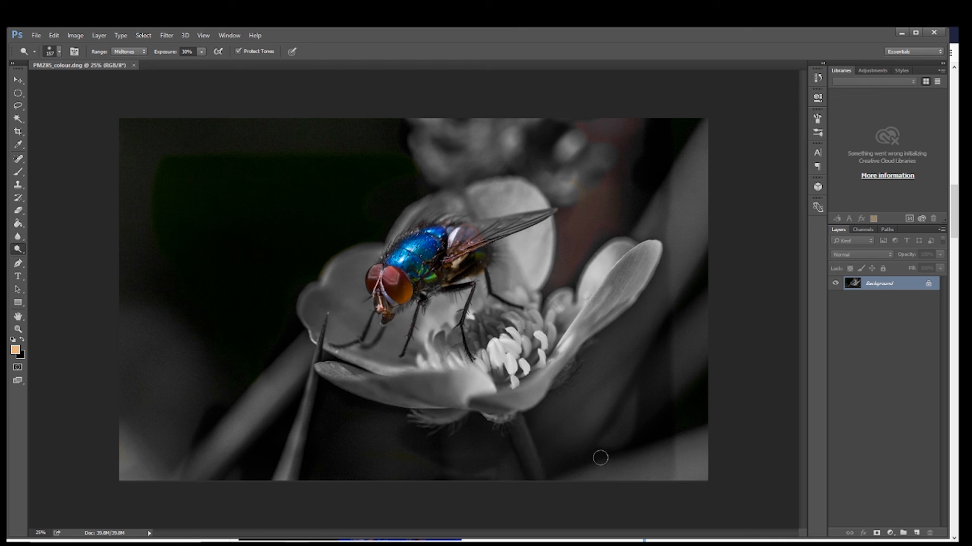
click(167, 35)
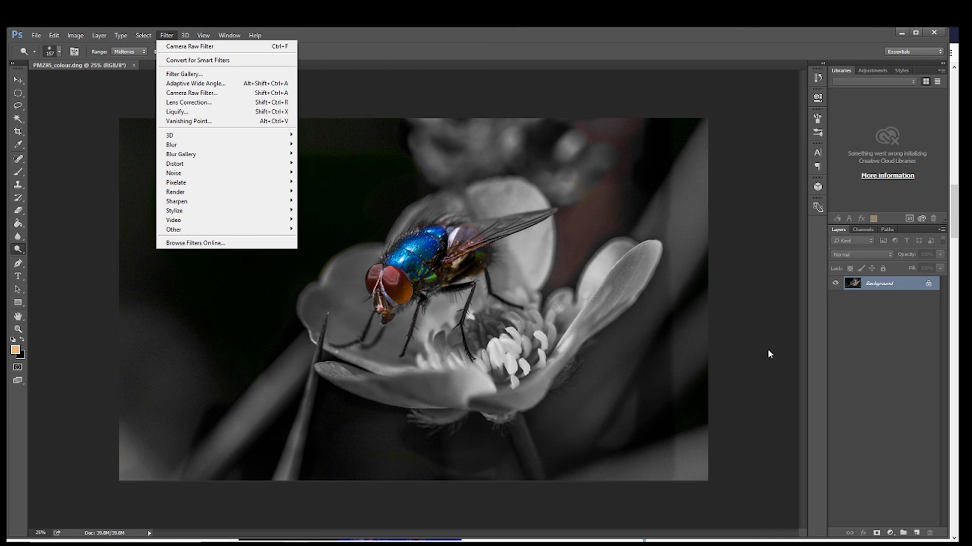
key(Escape)
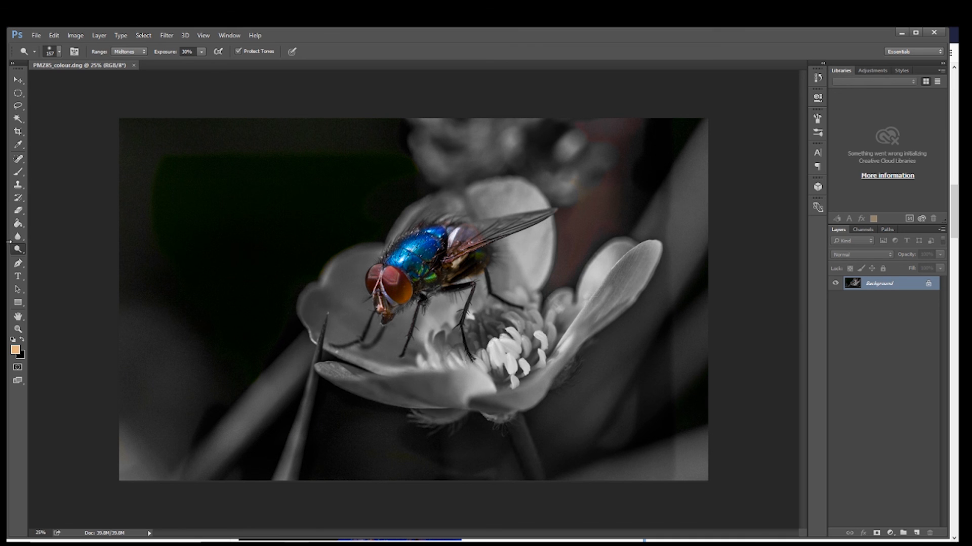
Examine the fly's eyes, body and legs up close at 66.67% magnification
click(18, 328)
click(394, 276)
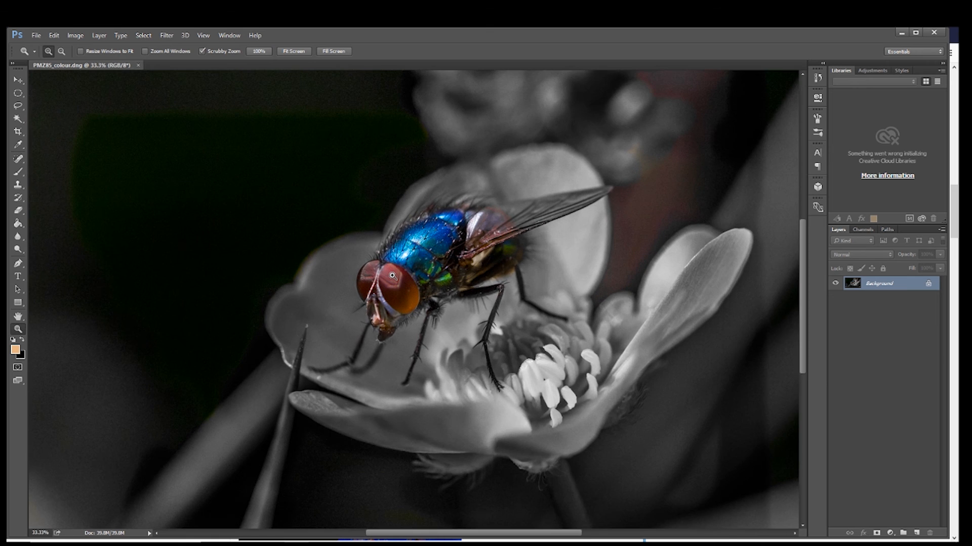
click(493, 289)
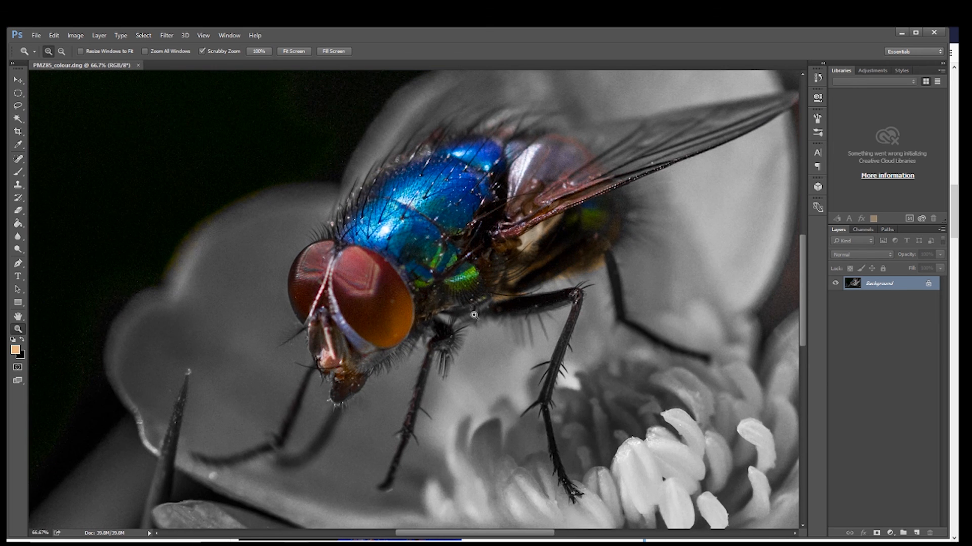